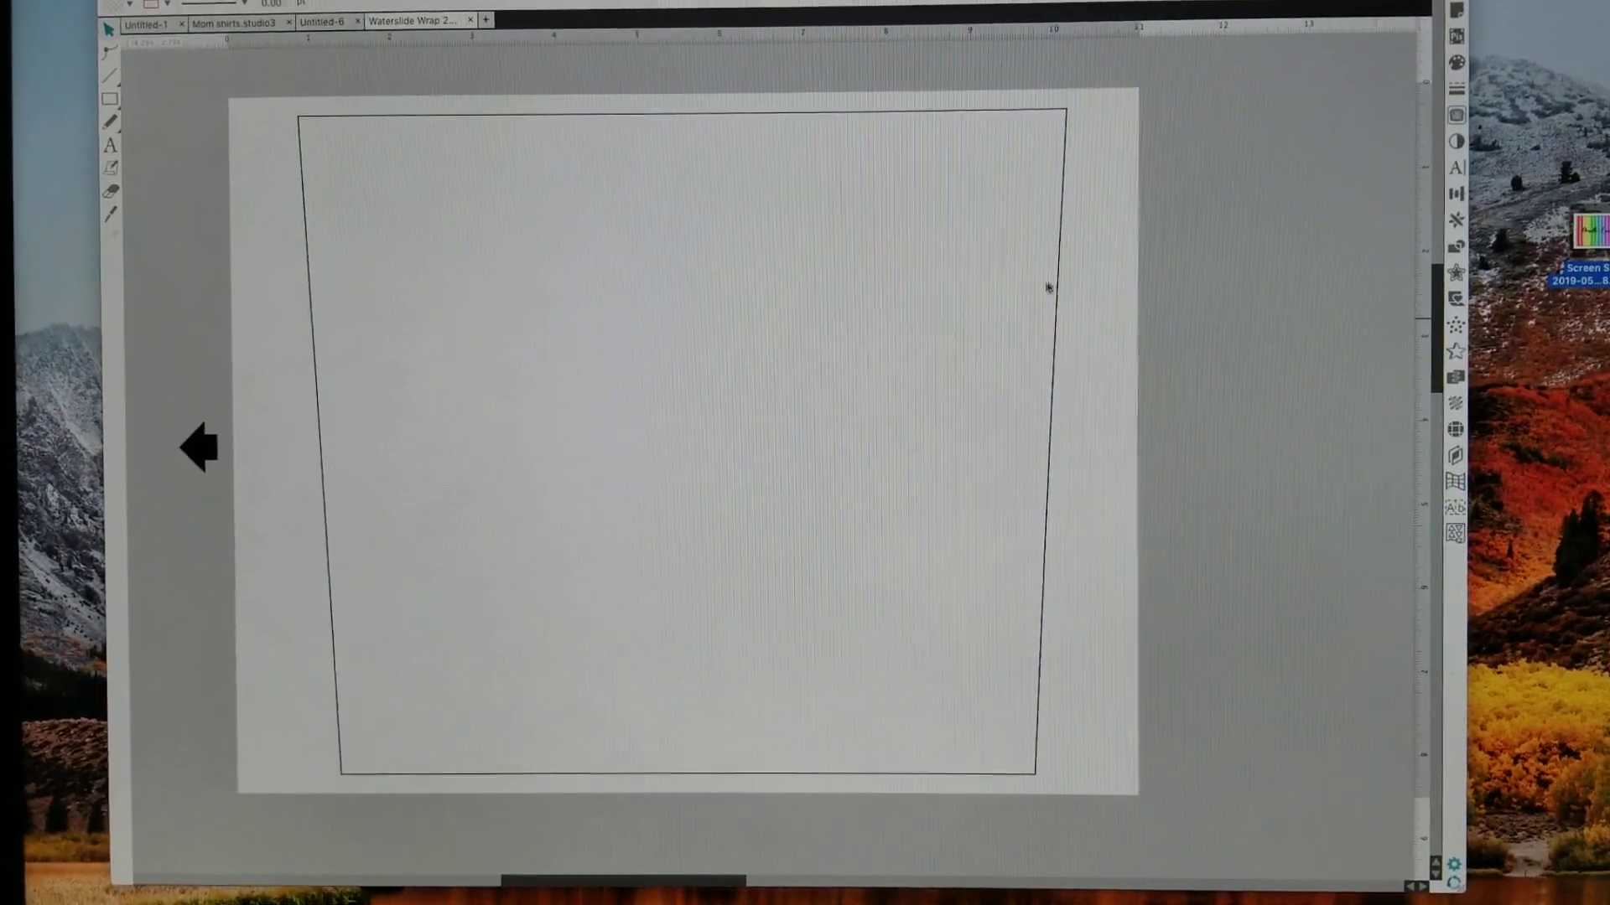
{"action": "left_click_drag", "start_coordinate": [1405, 268], "coordinate": [1317, 279]}
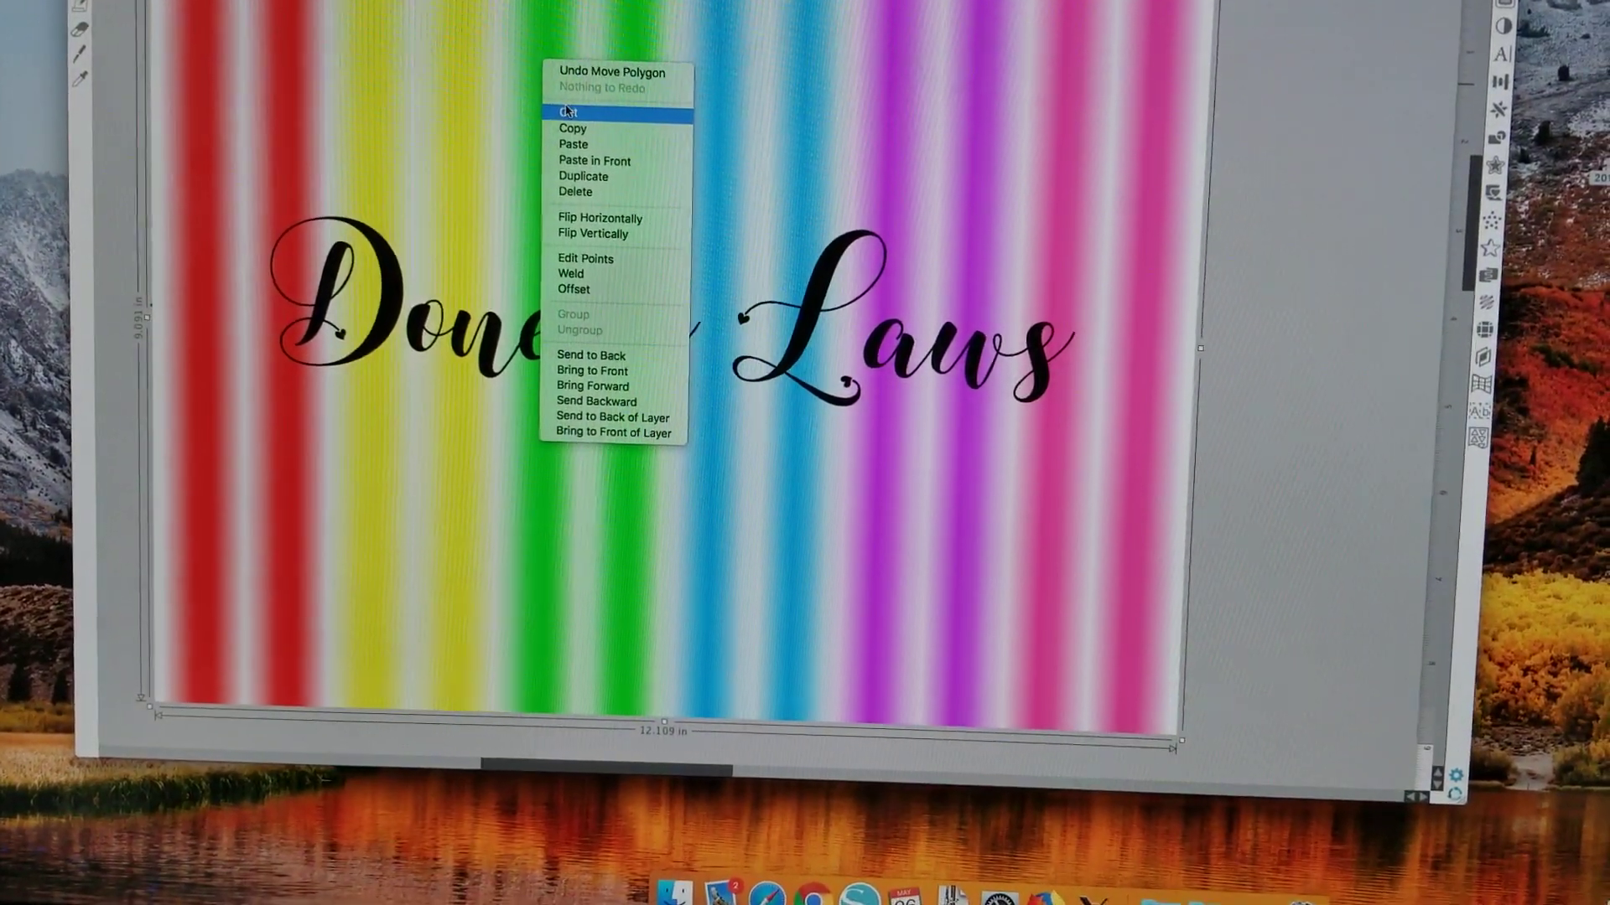
{"action": "left_click", "coordinate": [619, 362]}
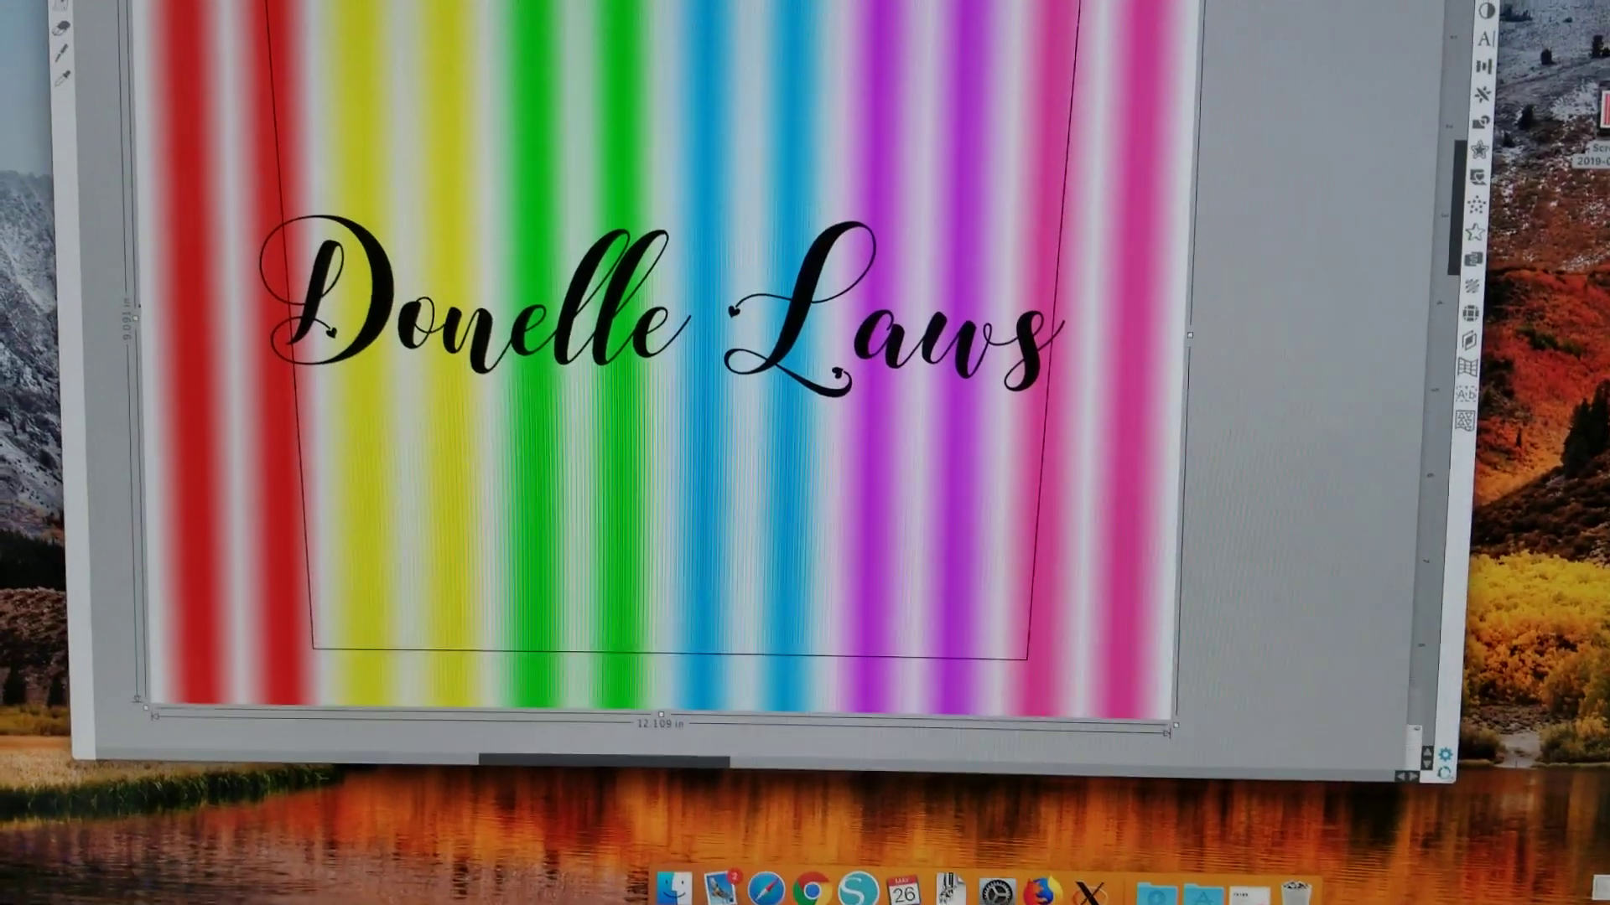
Narrow the striped image from its right and left sides to fit the tapered outline.
{"action": "left_click_drag", "start_coordinate": [1192, 3], "coordinate": [1158, 80]}
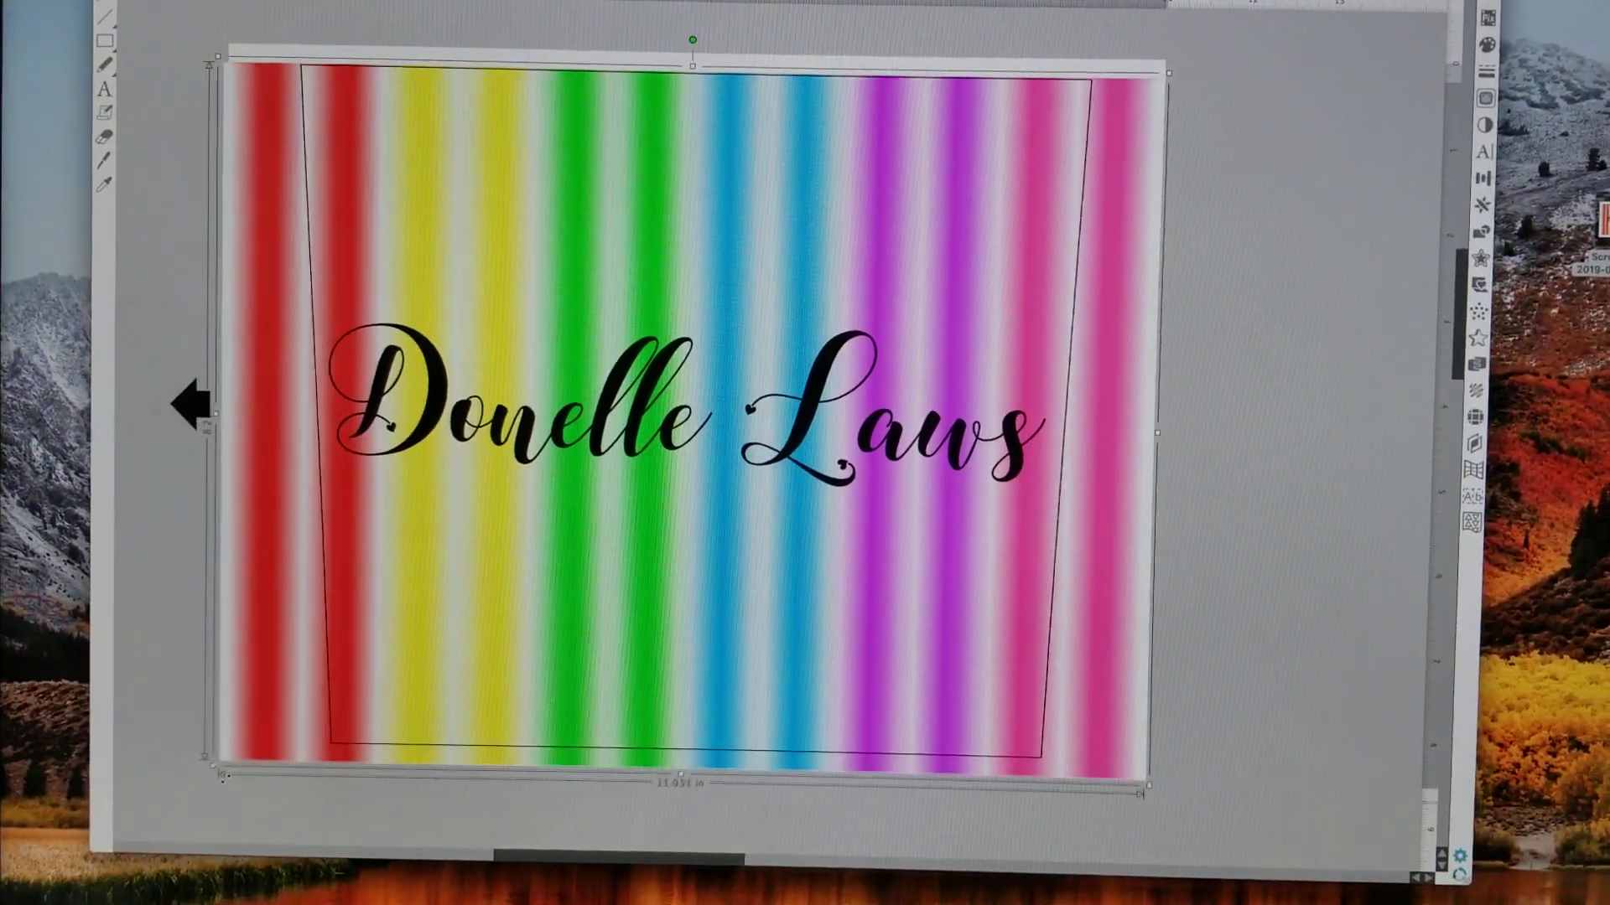
{"action": "left_click_drag", "start_coordinate": [164, 434], "coordinate": [191, 404]}
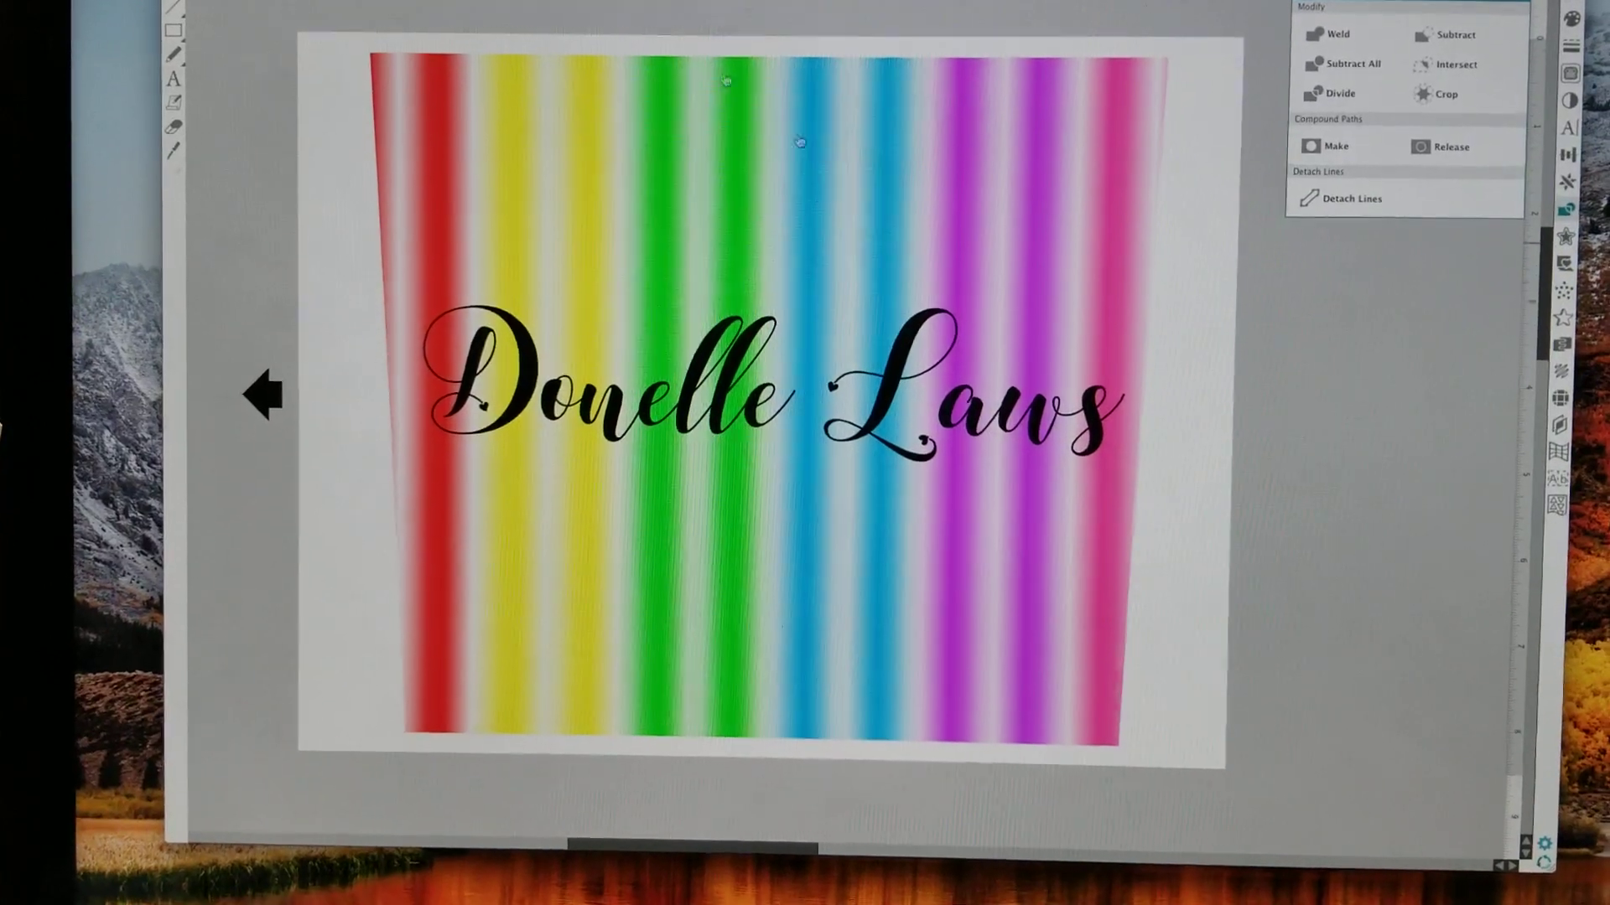
Undo the crop to restore the full striped image and open its context menu.
{"action": "key", "text": "ctrl+z"}
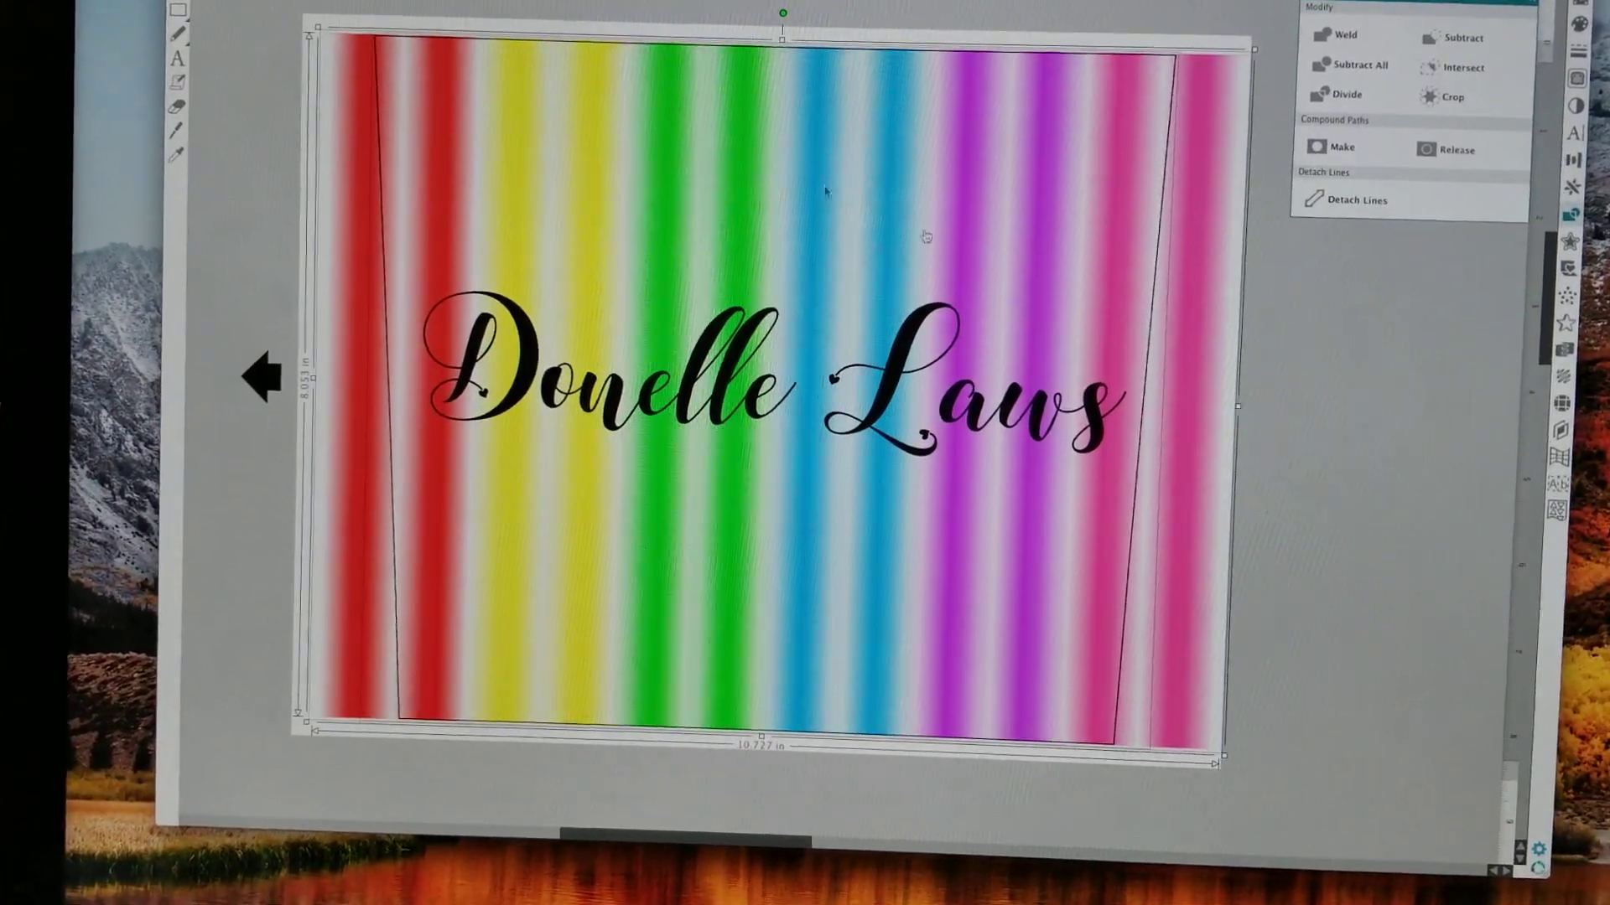
{"action": "right_click", "coordinate": [1231, 273]}
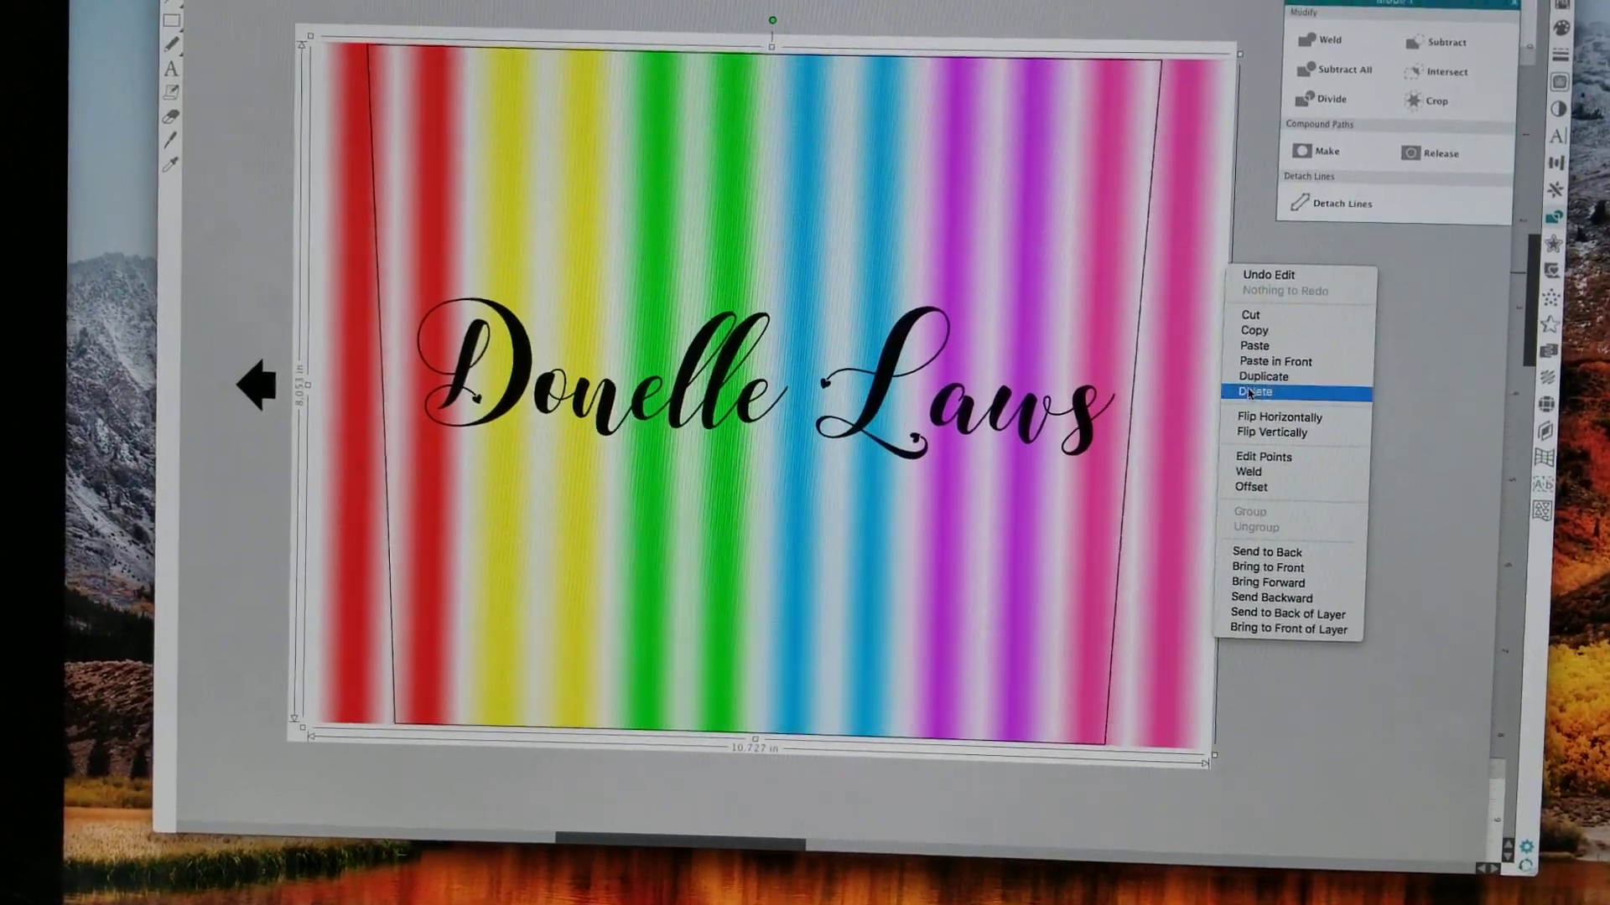
{"action": "left_click", "coordinate": [1264, 392]}
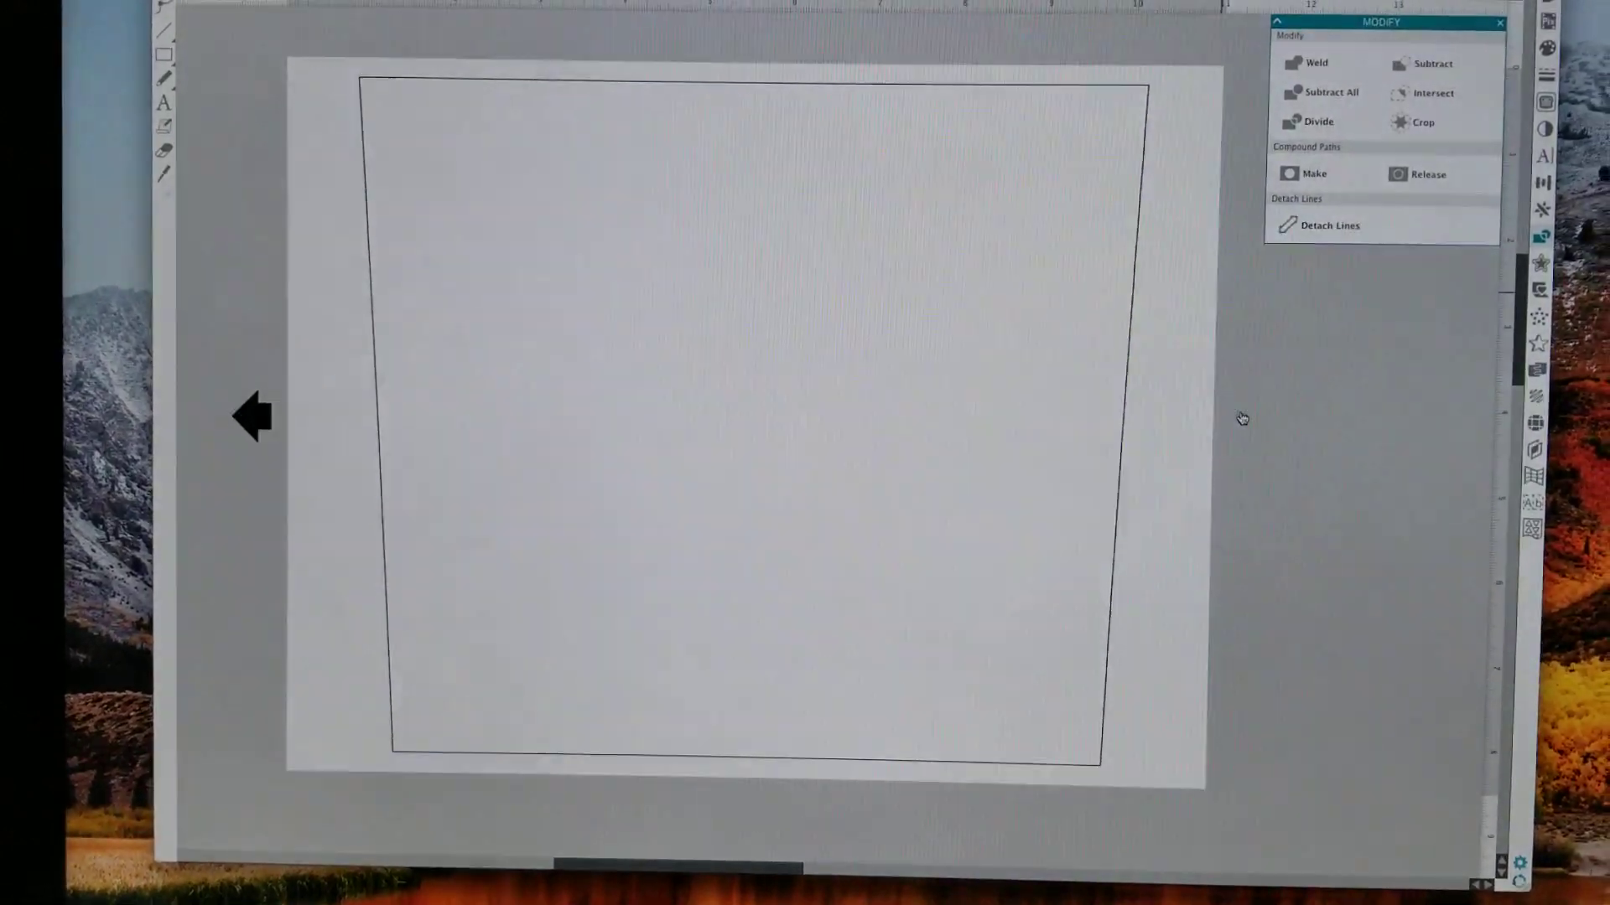
{"action": "left_click_drag", "start_coordinate": [1121, 249], "coordinate": [874, 273]}
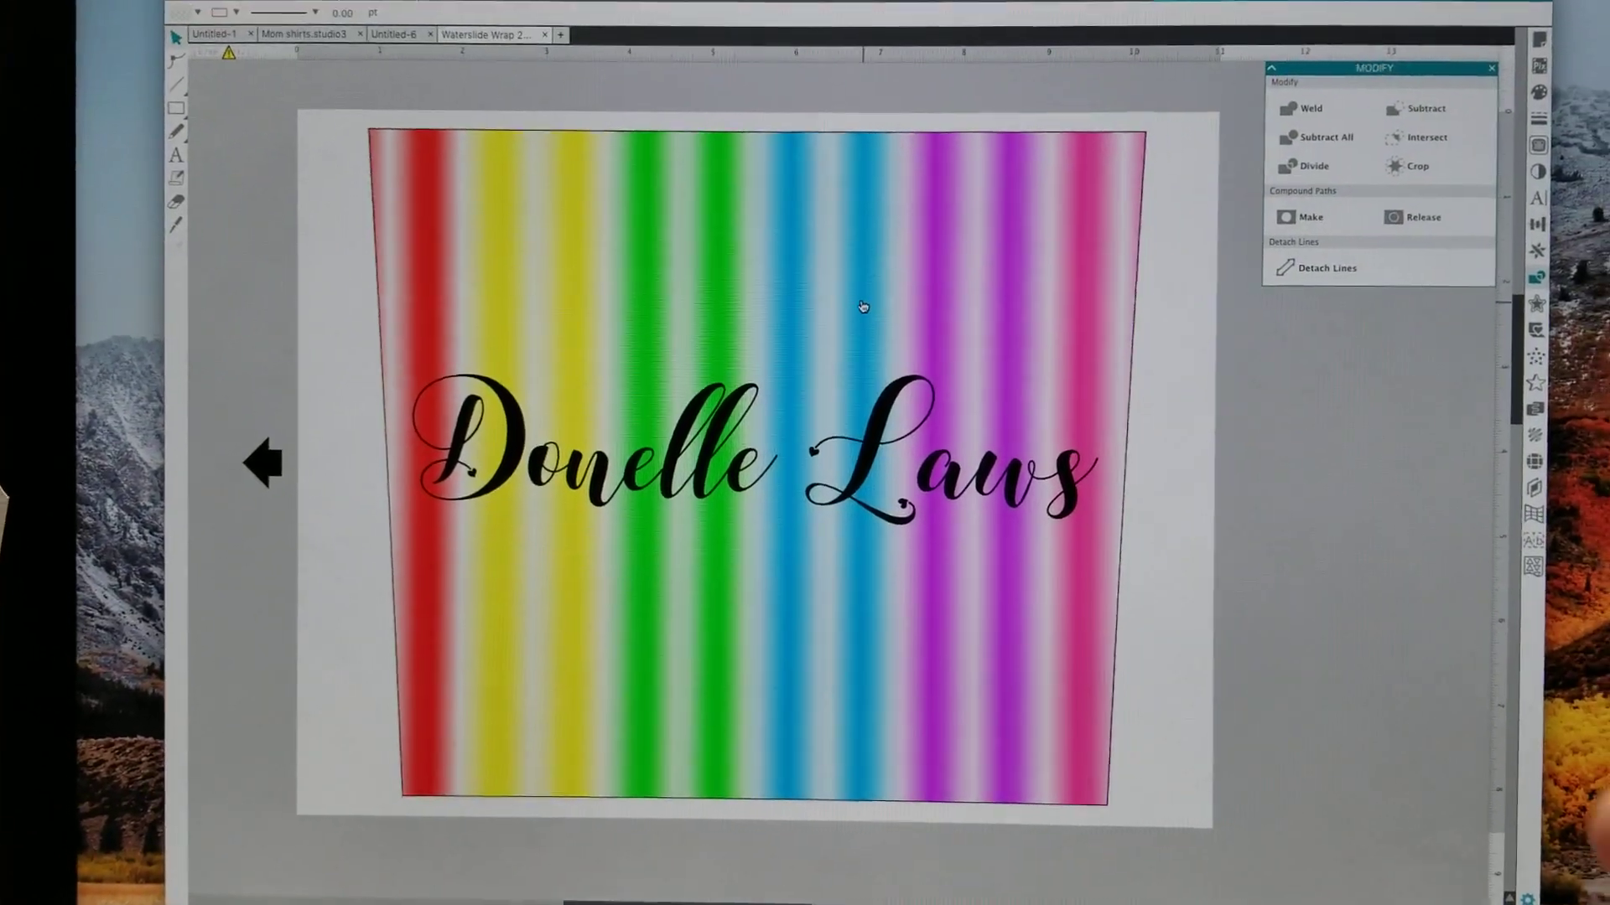